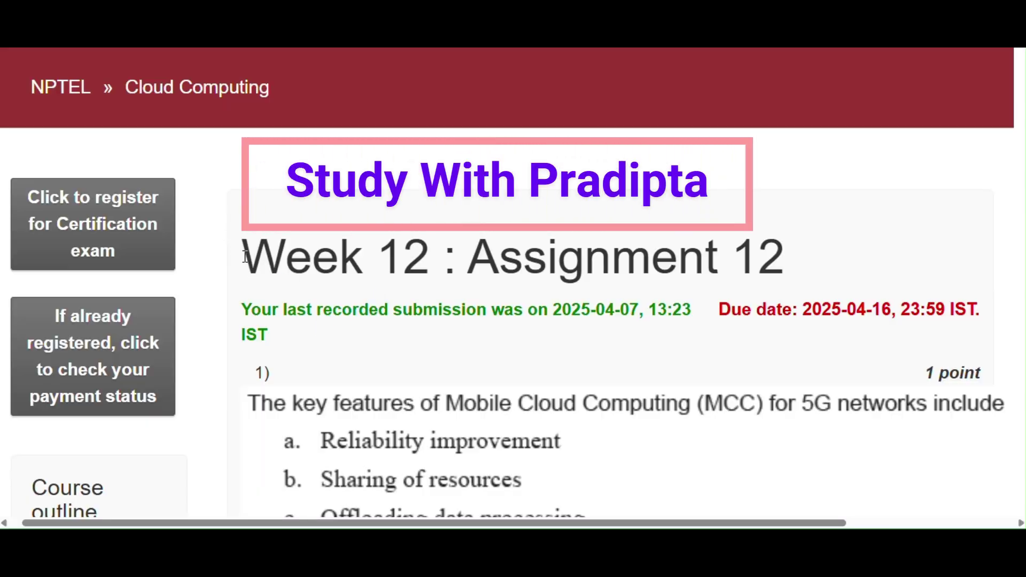
Step: Highlight the Week 12 : Assignment 12 title, clear it, and point out the Cloud Computing course
left_click_drag(244, 257, 794, 272)
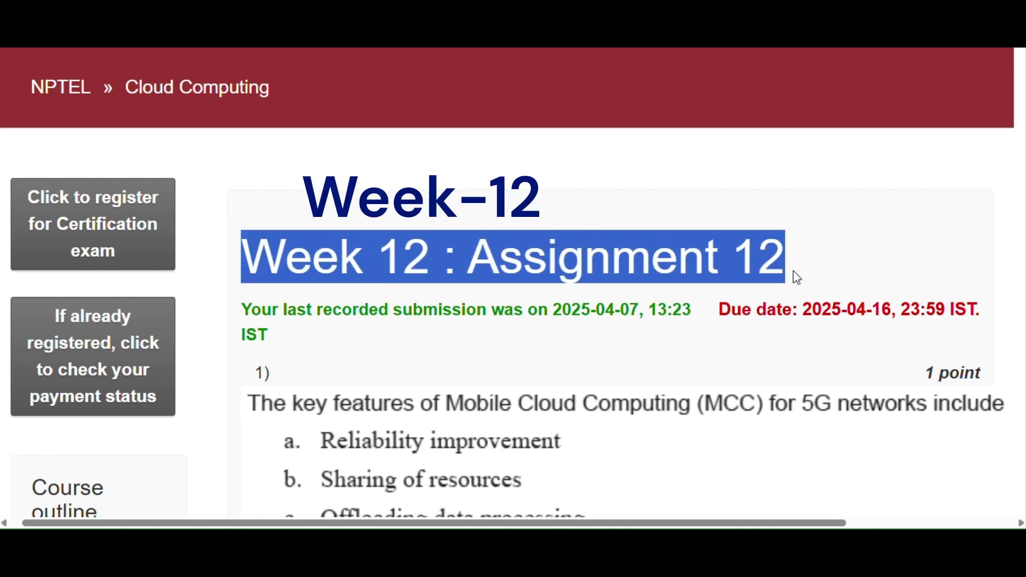
left_click(777, 276)
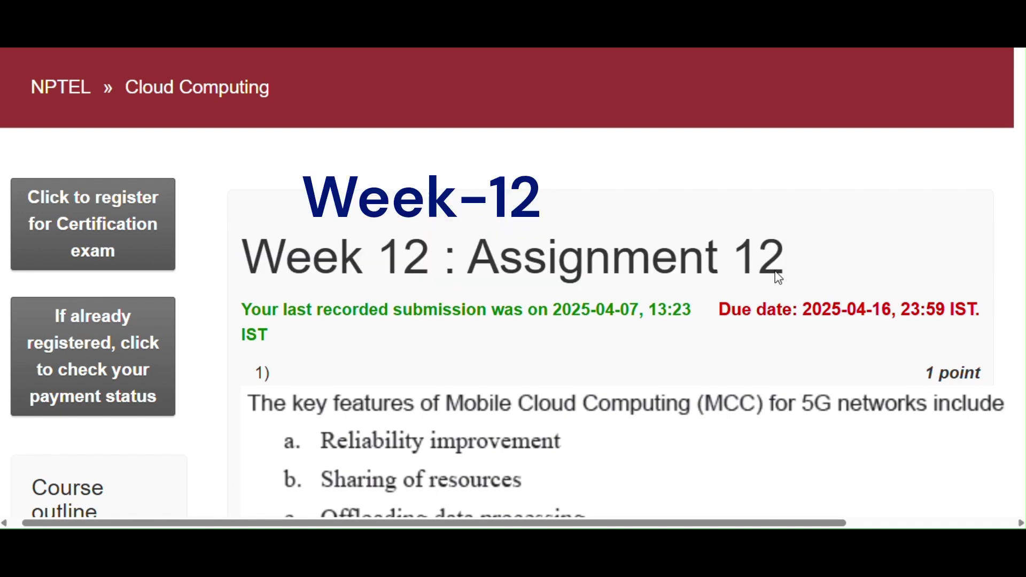
left_click(244, 95)
scroll(488, 324, "right", 2)
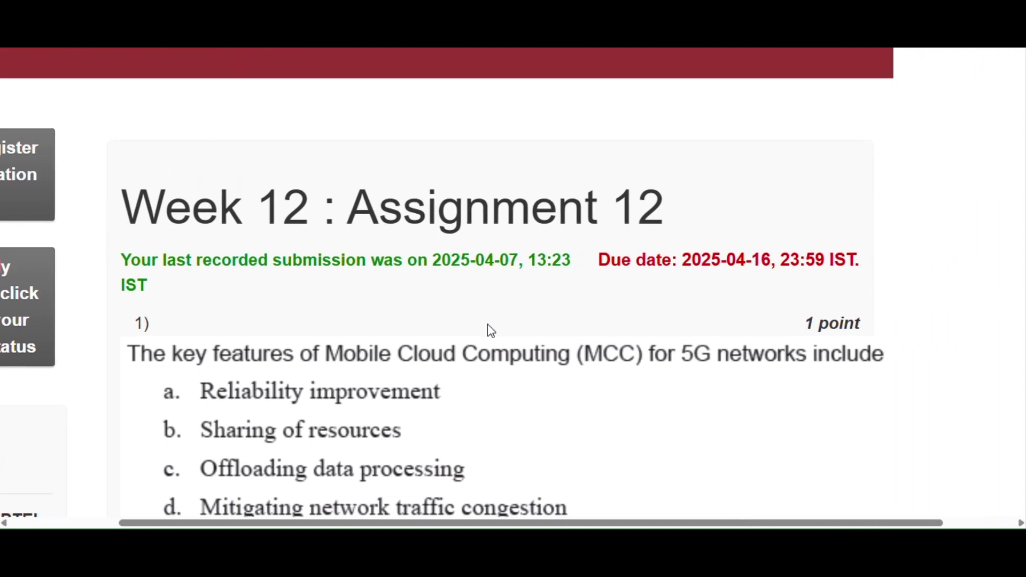
scroll(213, 255, "down", 2)
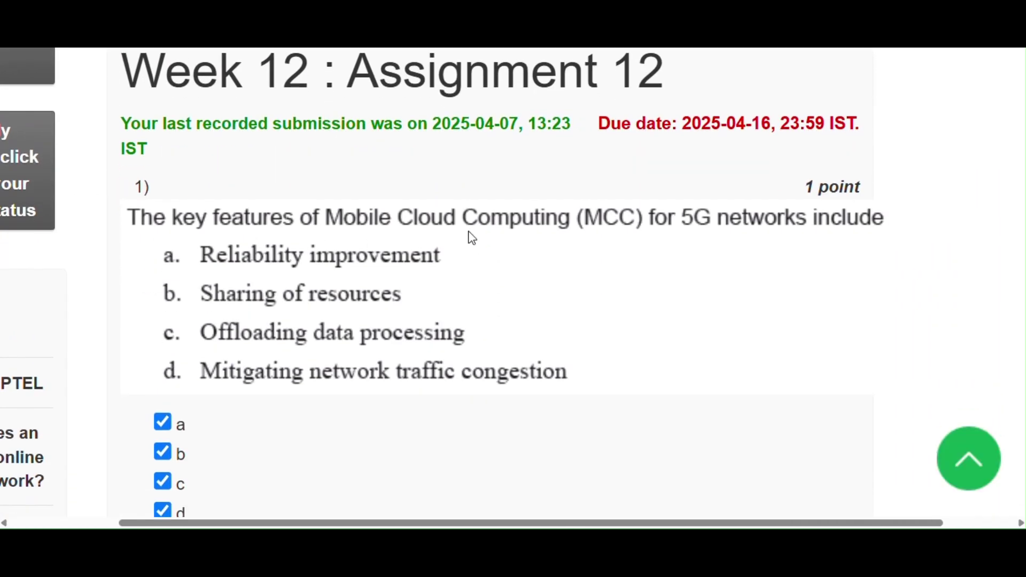
scroll(487, 421, "down", 1)
scroll(488, 421, "down", 1)
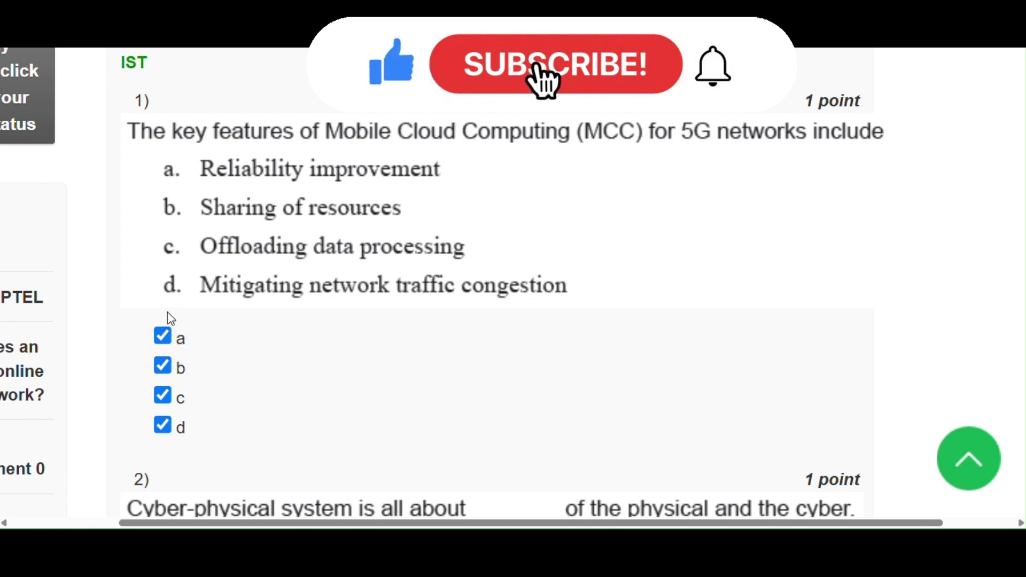
scroll(192, 447, "down", 1)
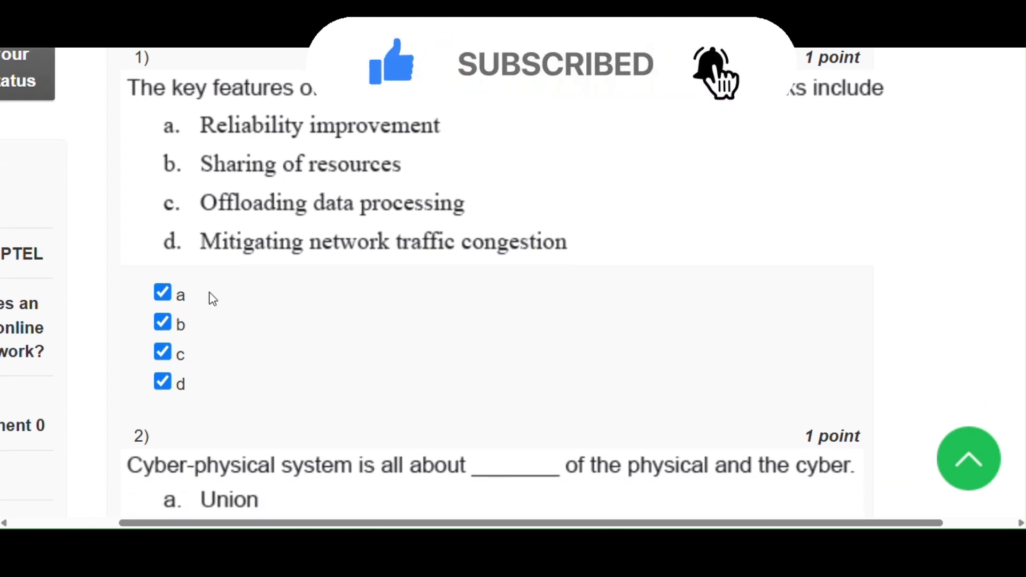
scroll(325, 359, "down", 2)
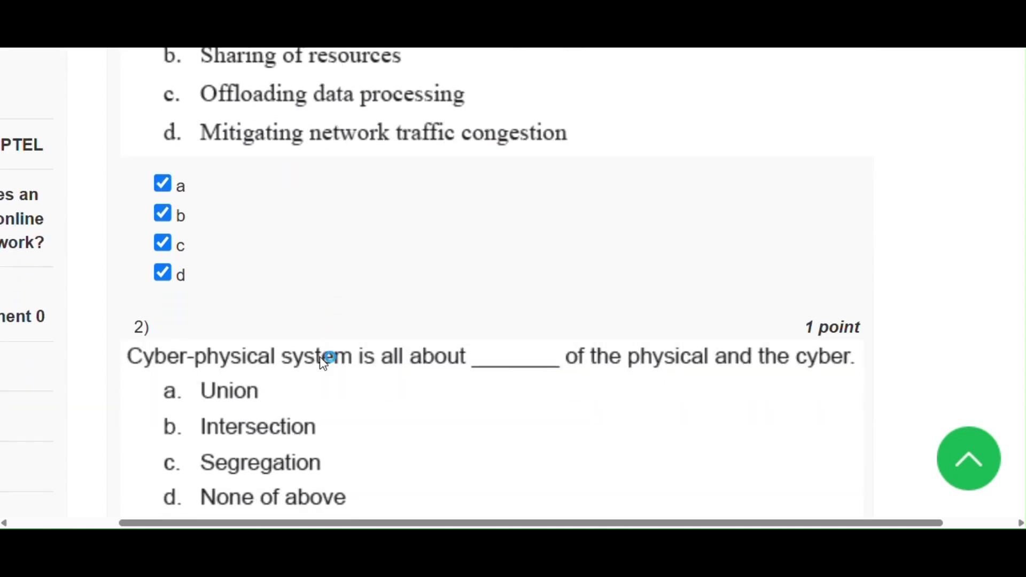
scroll(257, 347, "down", 1)
scroll(225, 340, "down", 1)
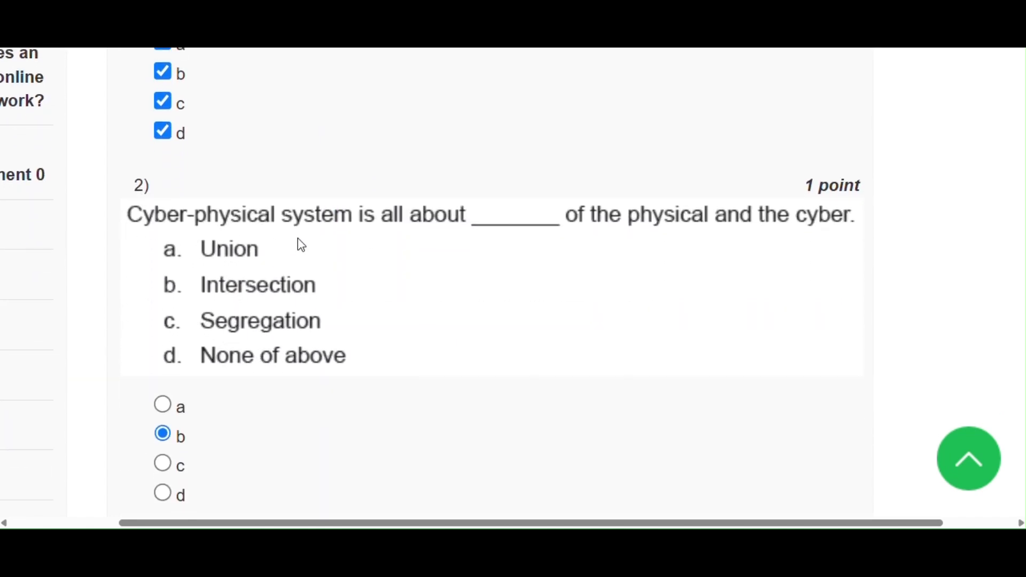
scroll(361, 393, "down", 1)
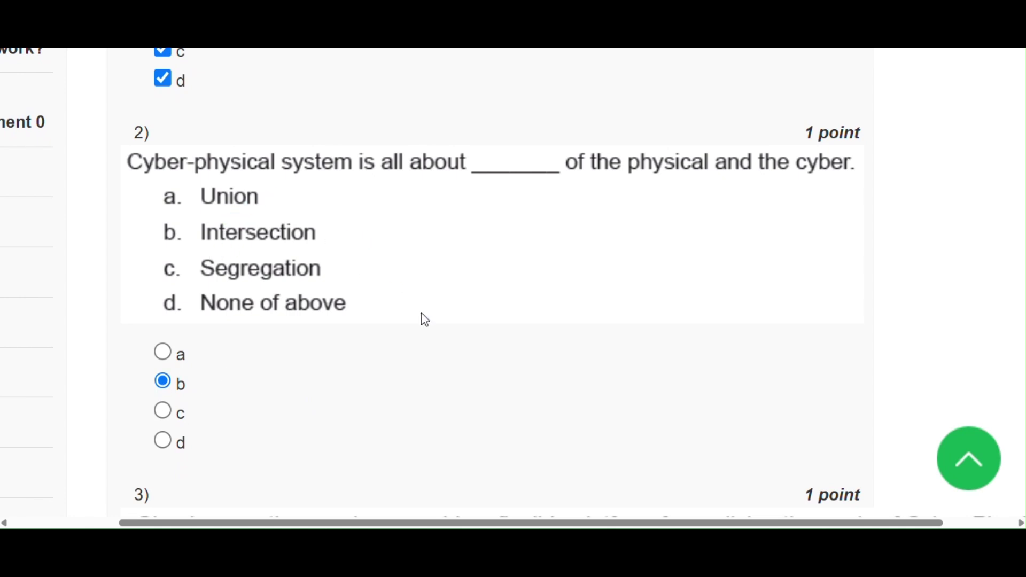
scroll(470, 368, "down", 1)
scroll(471, 369, "down", 1)
scroll(470, 368, "down", 3)
scroll(470, 368, "down", 1)
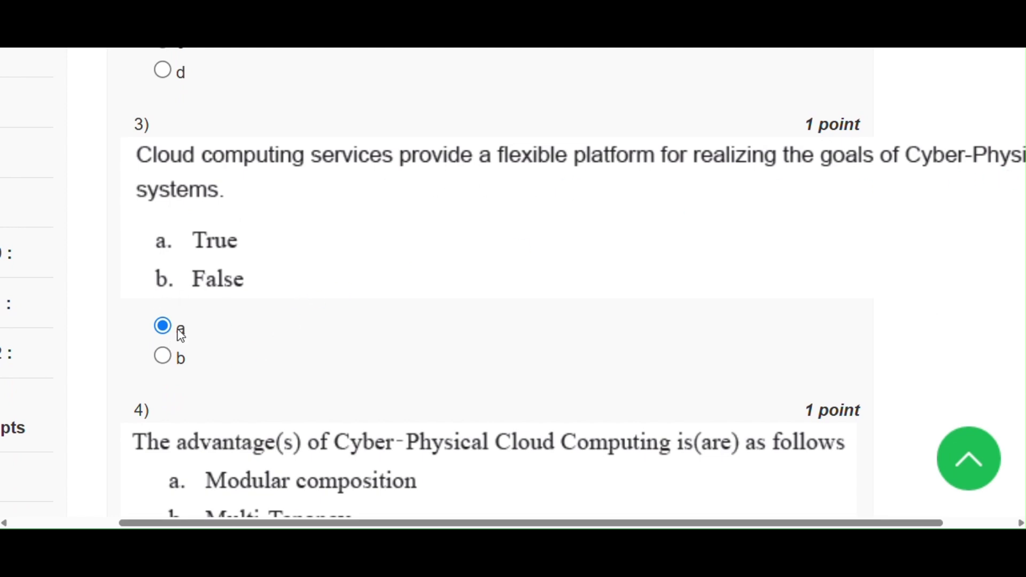
scroll(369, 374, "down", 3)
scroll(369, 374, "down", 1)
scroll(369, 374, "right", 1)
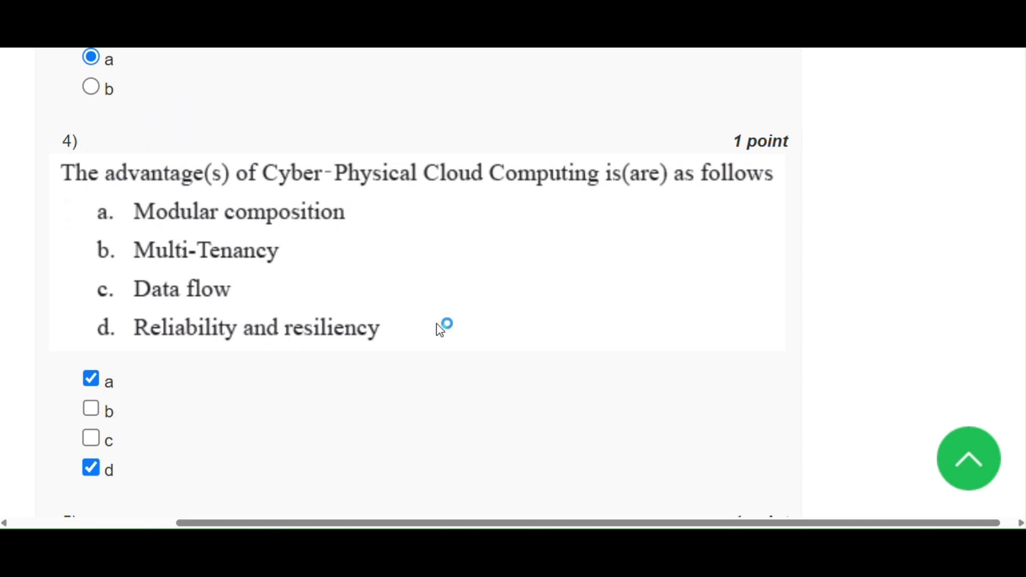
scroll(323, 392, "down", 1)
scroll(193, 367, "down", 1)
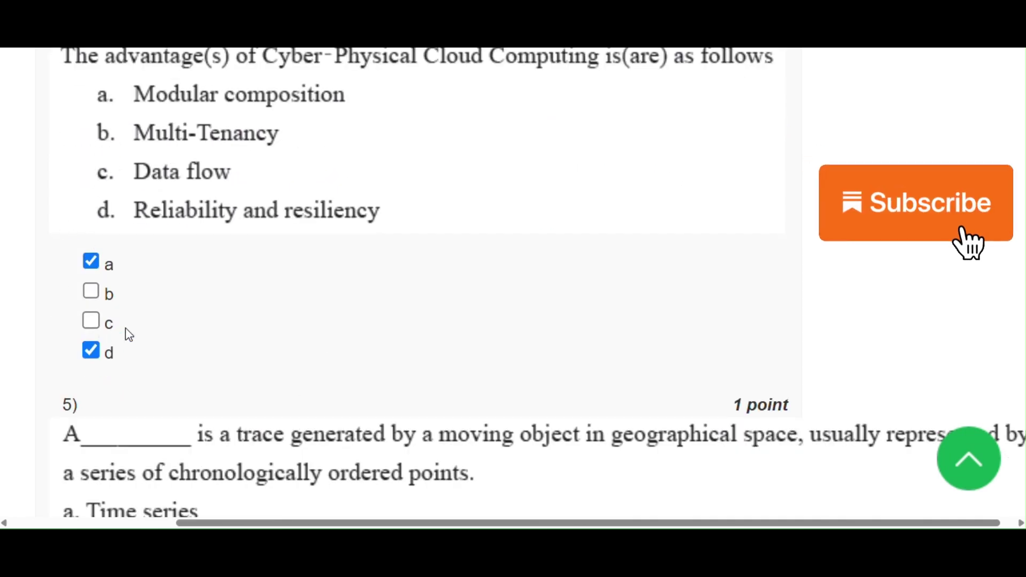
scroll(206, 365, "down", 1)
scroll(207, 364, "down", 3)
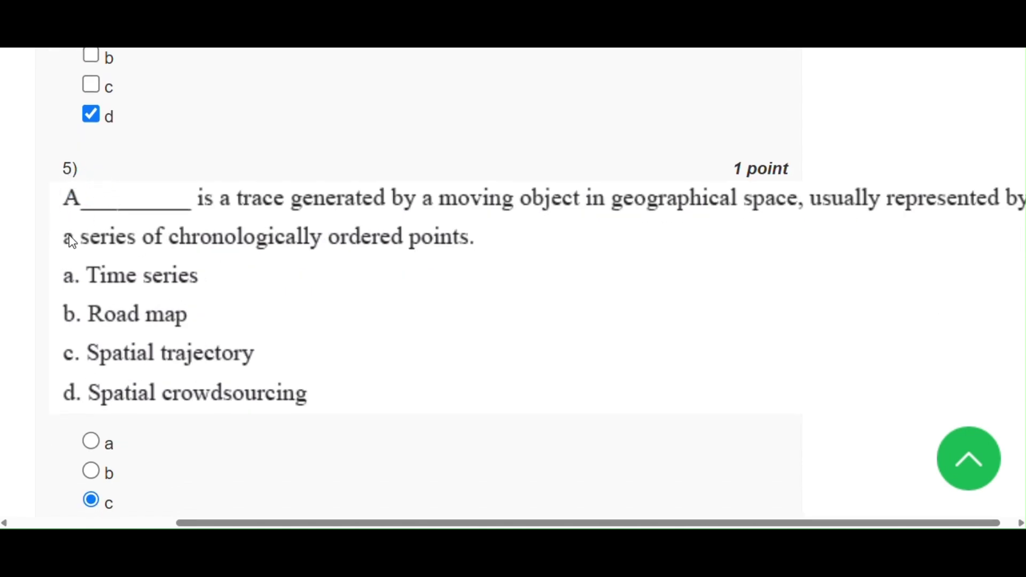
scroll(164, 314, "down", 2)
scroll(172, 369, "down", 1)
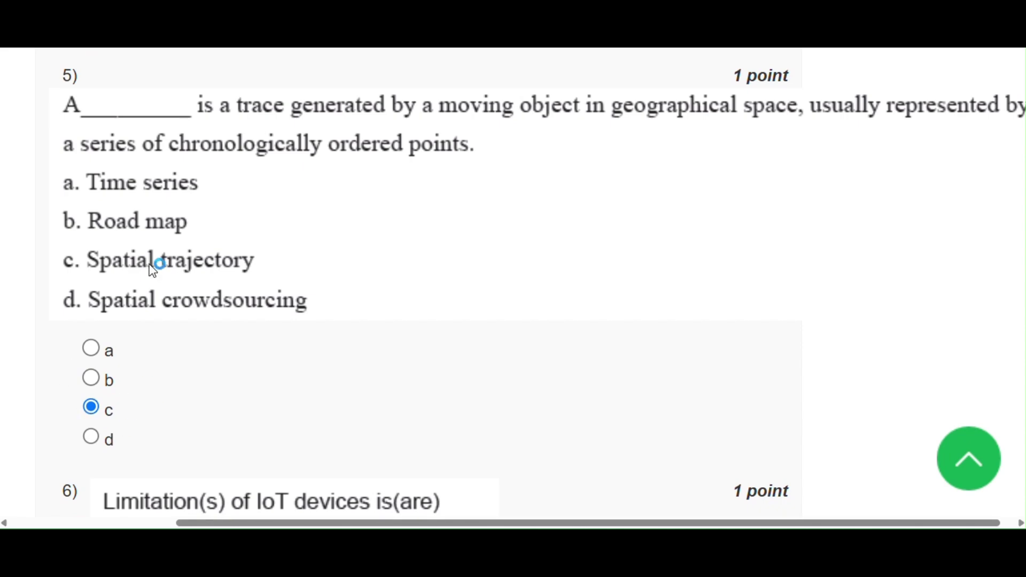
scroll(213, 410, "down", 2)
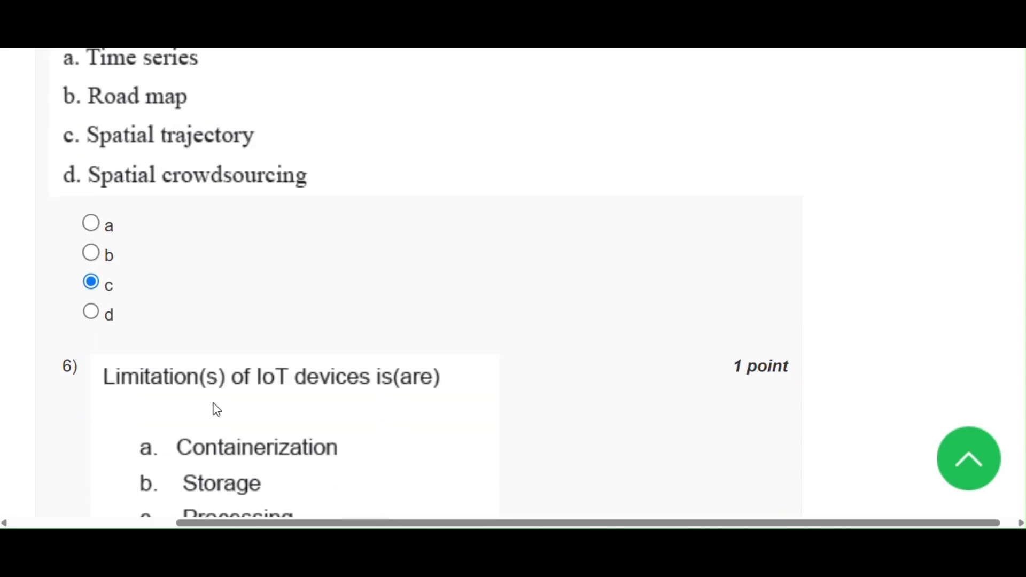
scroll(216, 408, "down", 2)
scroll(202, 409, "down", 1)
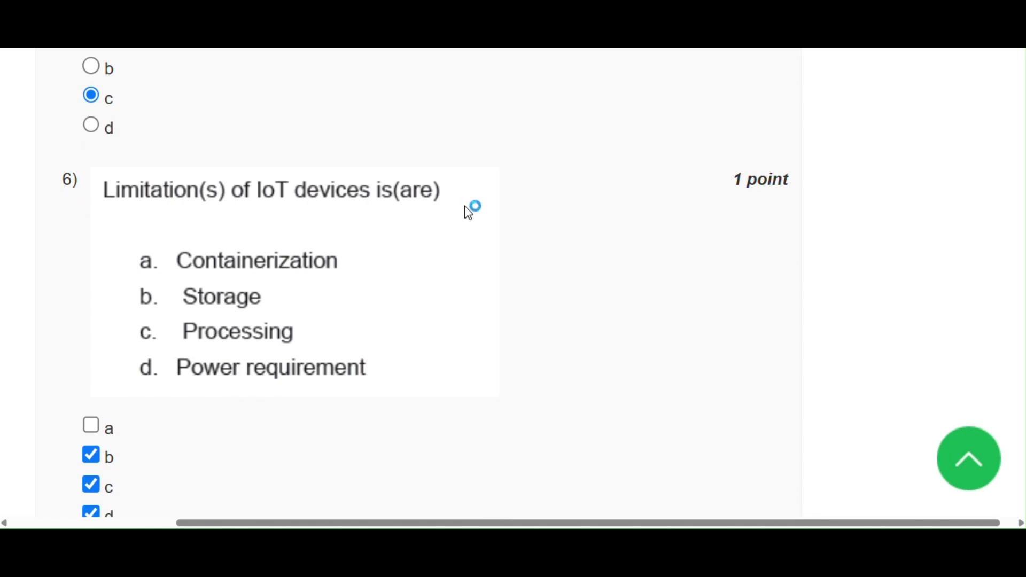
scroll(313, 343, "down", 2)
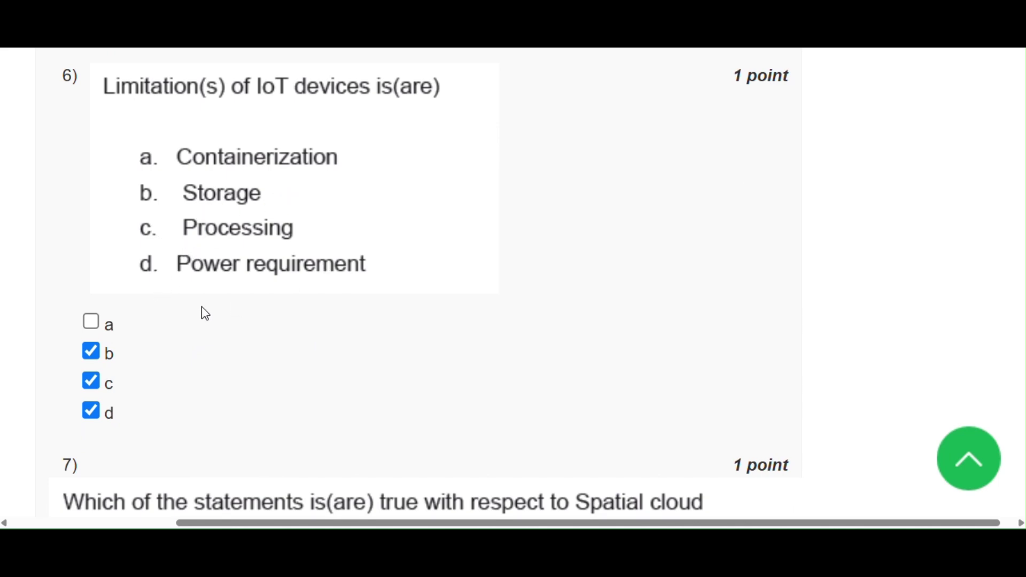
scroll(355, 344, "down", 1)
scroll(355, 345, "down", 1)
scroll(145, 266, "down", 1)
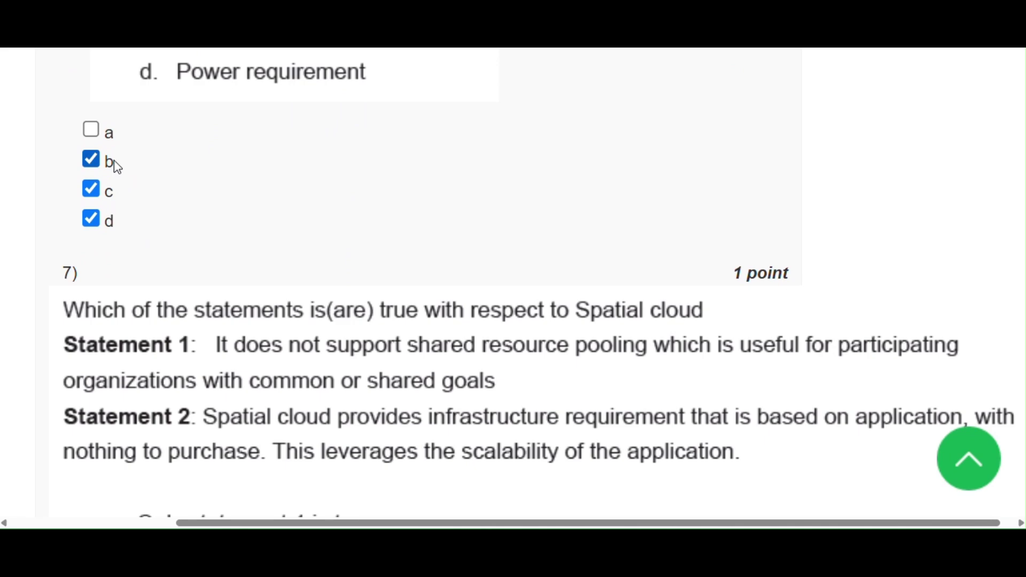
scroll(190, 156, "down", 1)
scroll(145, 267, "down", 2)
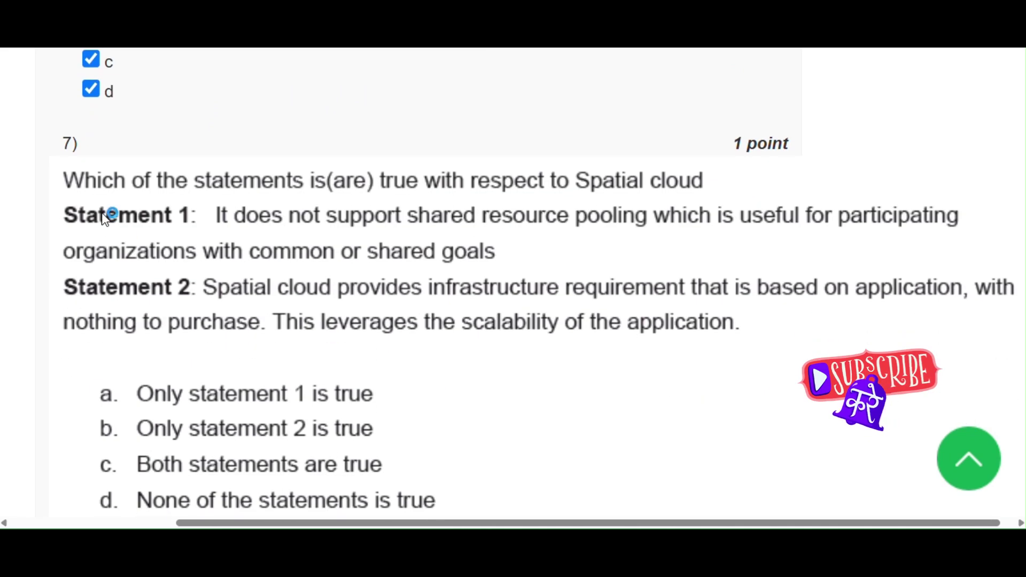
scroll(108, 213, "down", 1)
scroll(188, 280, "down", 1)
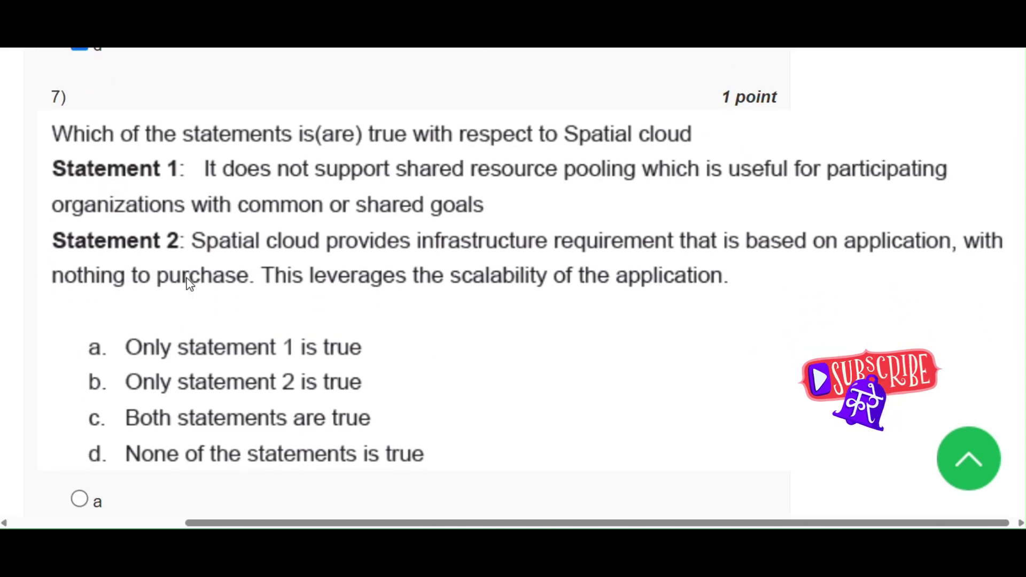
scroll(188, 282, "down", 2)
scroll(188, 284, "down", 1)
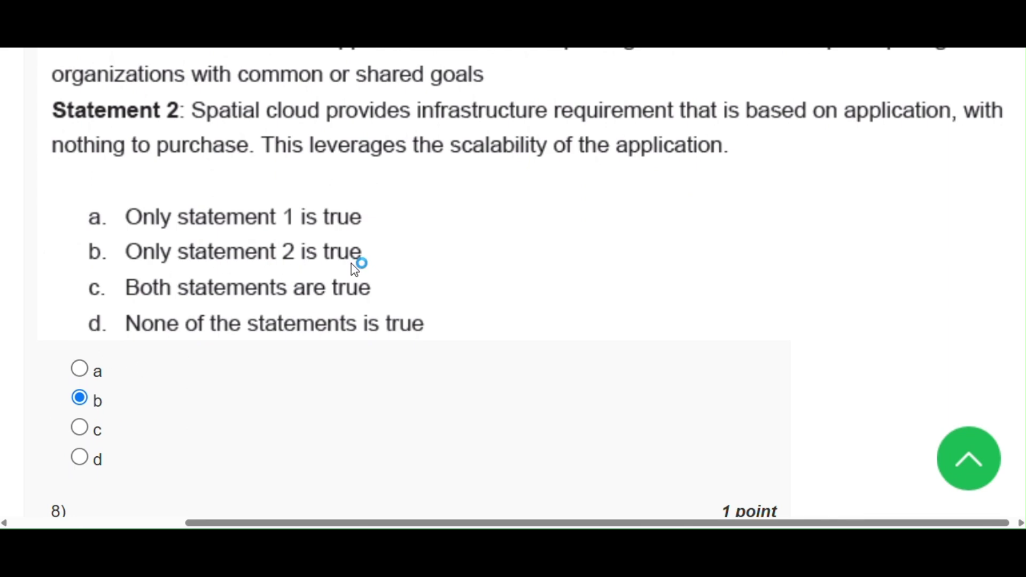
scroll(217, 468, "down", 1)
scroll(217, 465, "down", 3)
scroll(217, 466, "down", 3)
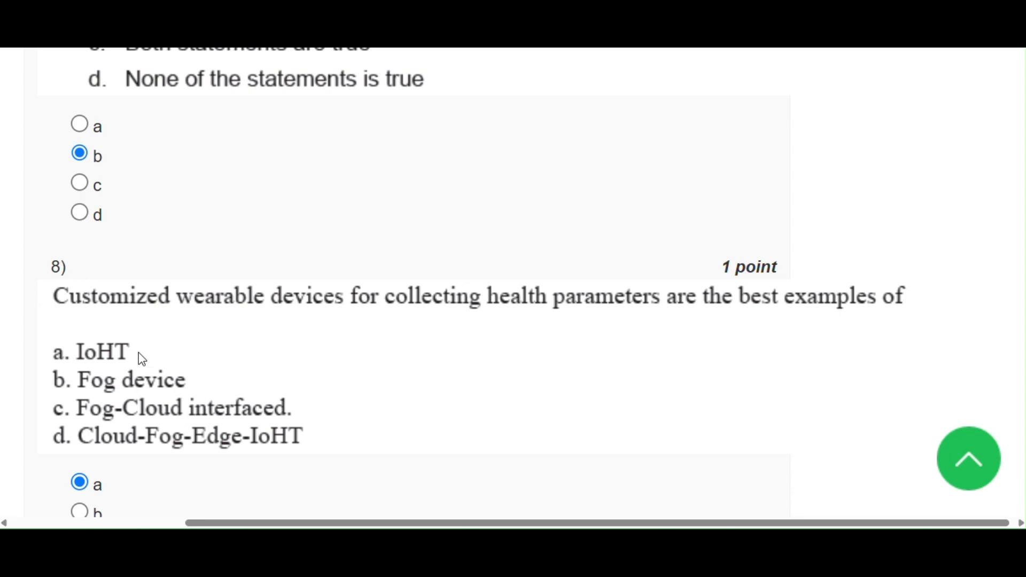
scroll(294, 406, "down", 1)
scroll(297, 401, "down", 4)
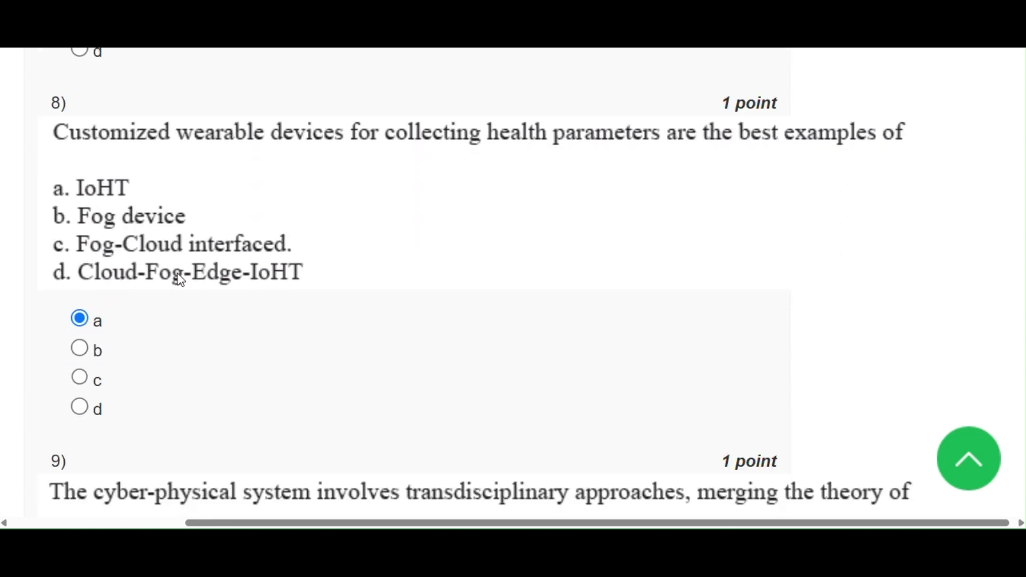
scroll(193, 374, "down", 2)
scroll(193, 374, "down", 5)
scroll(193, 373, "down", 2)
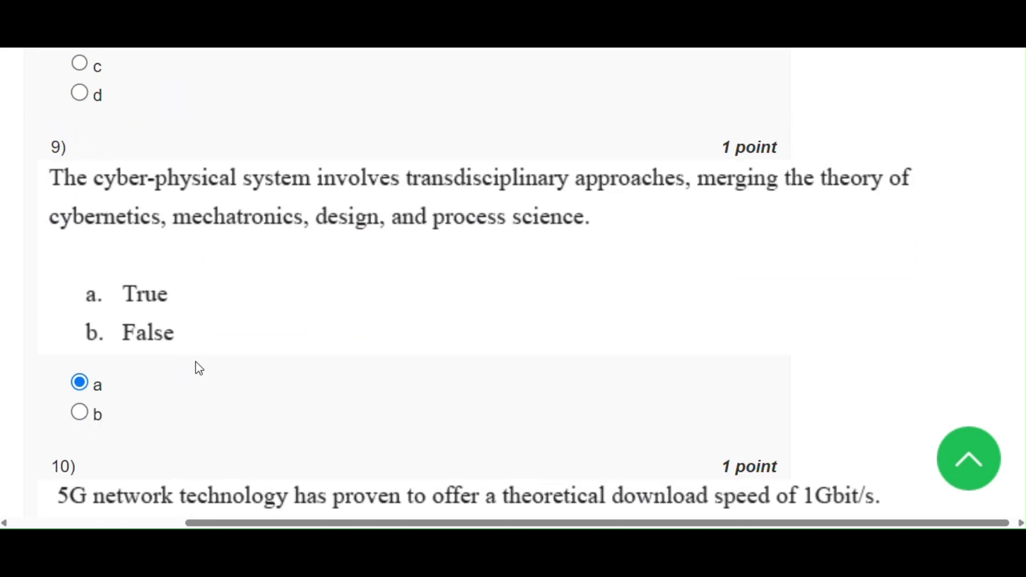
scroll(198, 368, "down", 1)
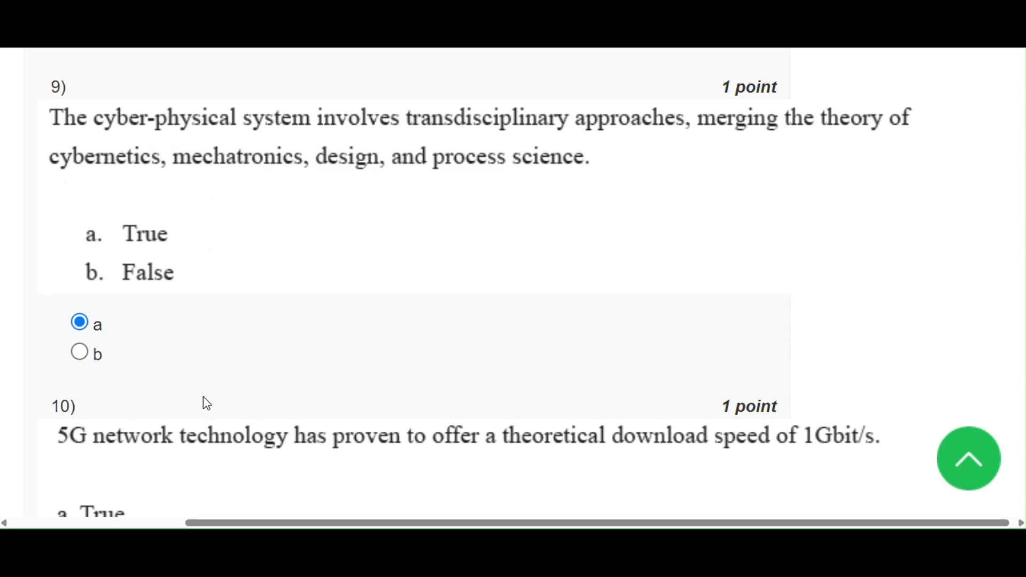
scroll(203, 397, "down", 2)
scroll(203, 397, "down", 1)
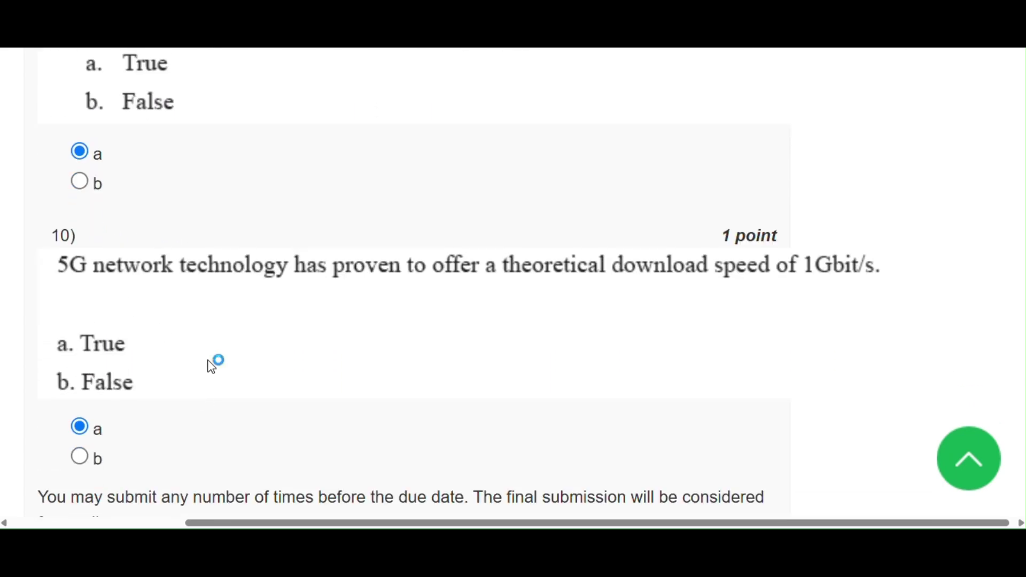
scroll(211, 366, "down", 1)
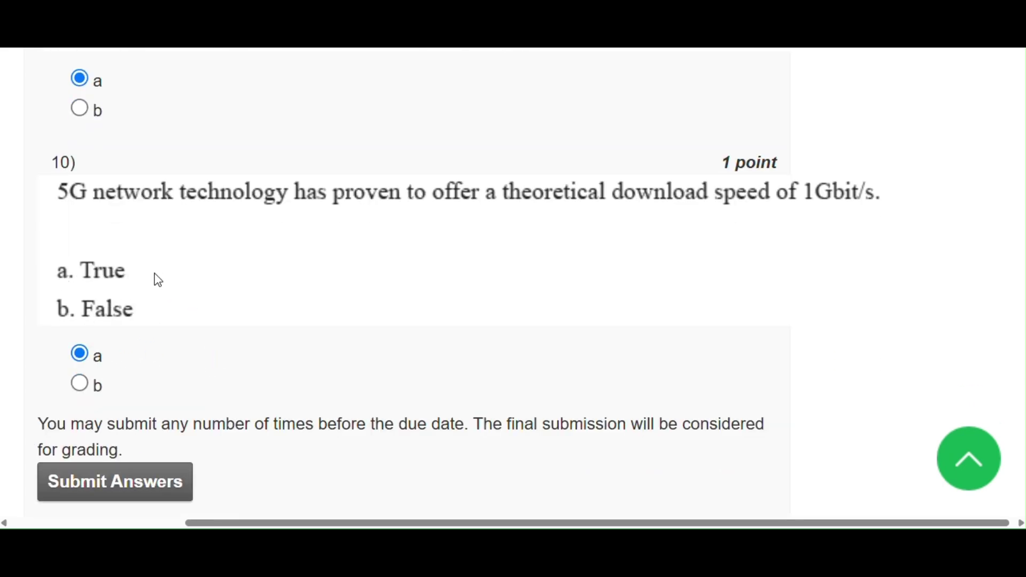